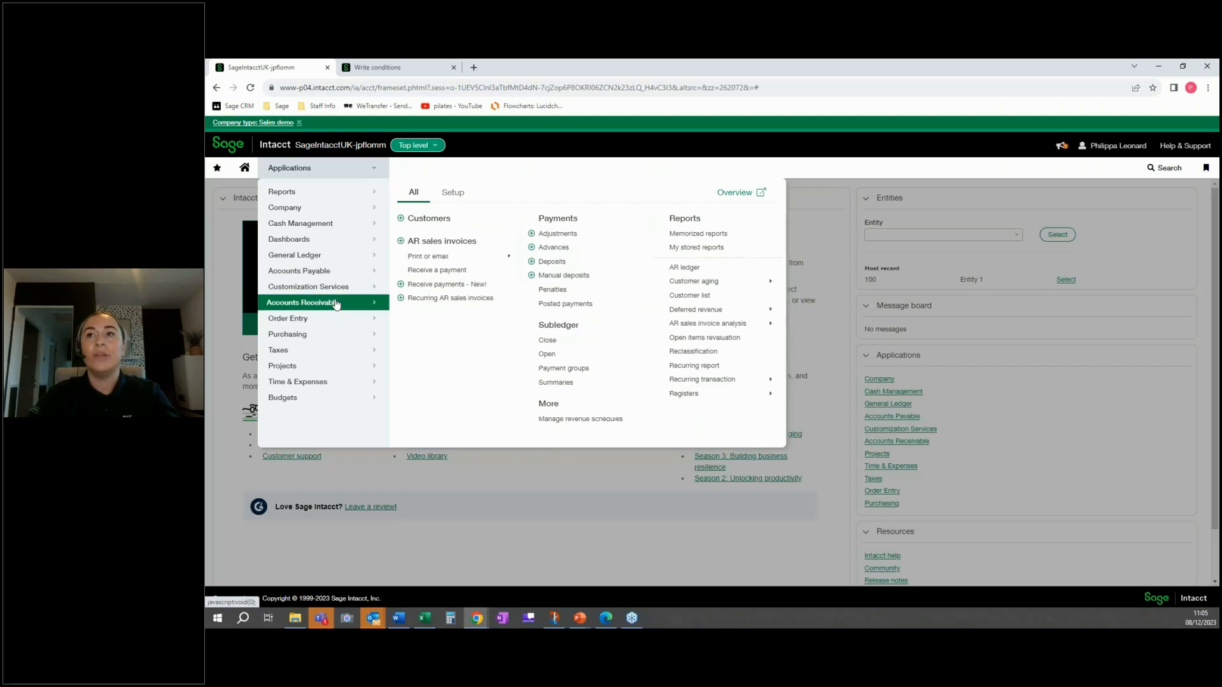
Step: Open the Accounts Receivable customers list and start creating a new view for it
left_click(430, 219)
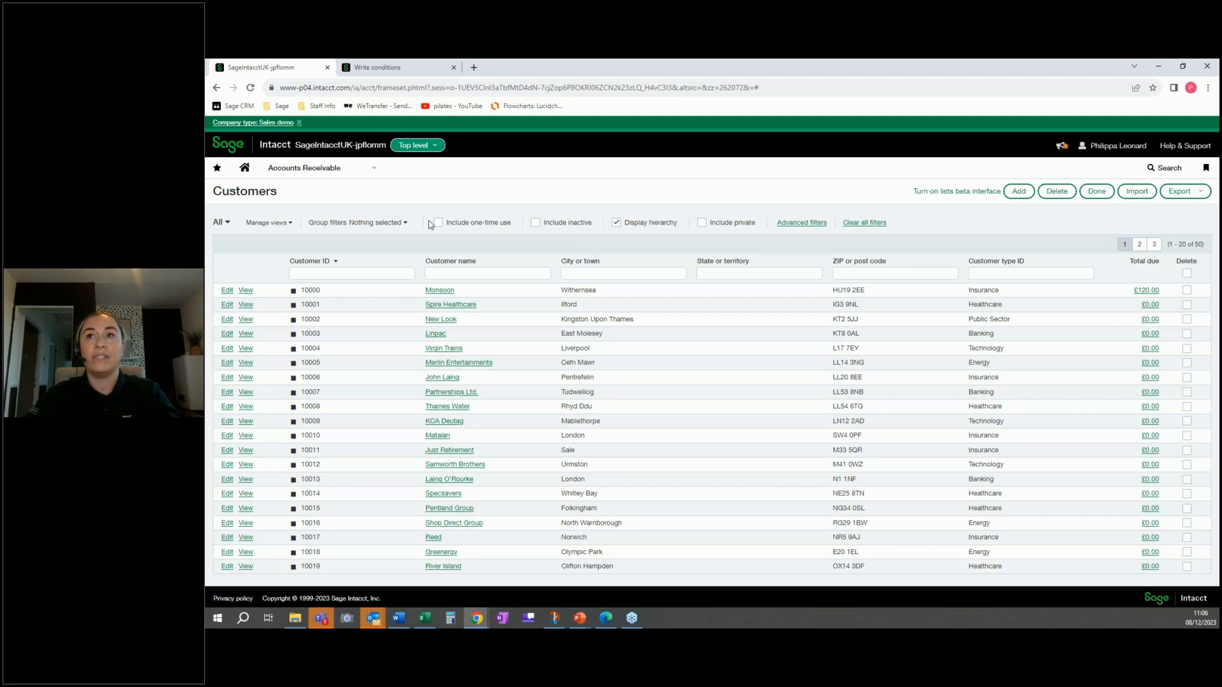
left_click(291, 223)
left_click(268, 237)
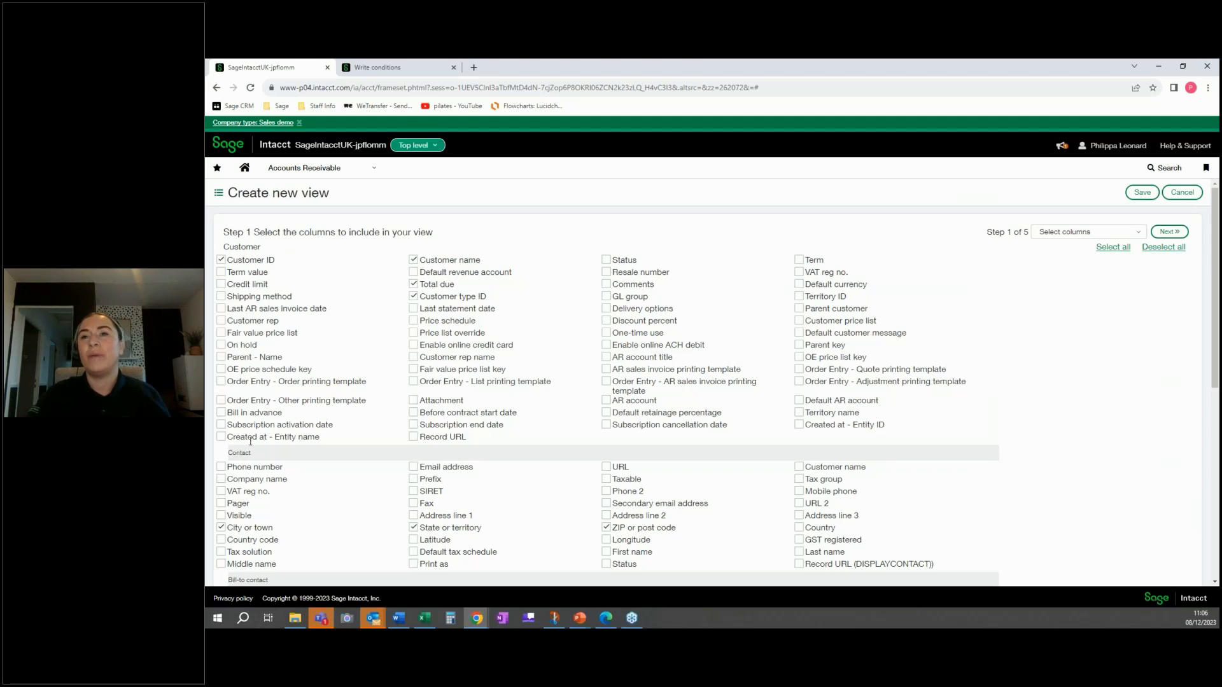
Step: Replace the City or town, State or territory and ZIP or post code columns with contact Phone number, Email address and Mobile phone
left_click(229, 527)
left_click(414, 528)
left_click(606, 529)
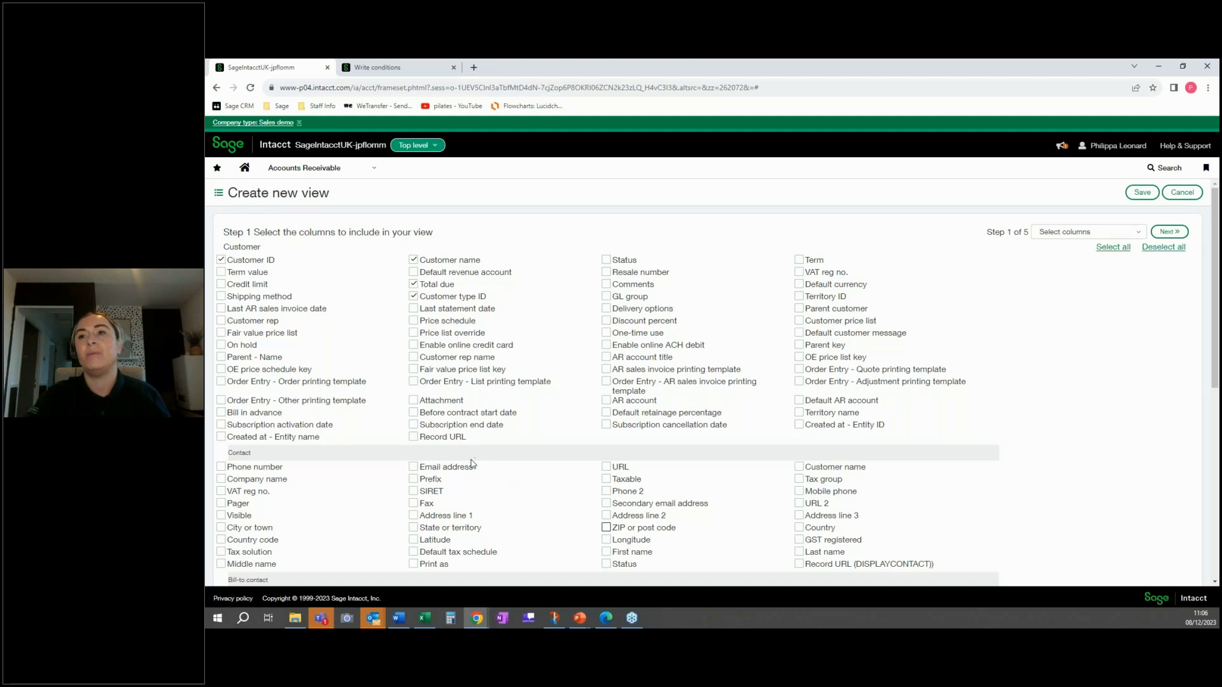
left_click(221, 468)
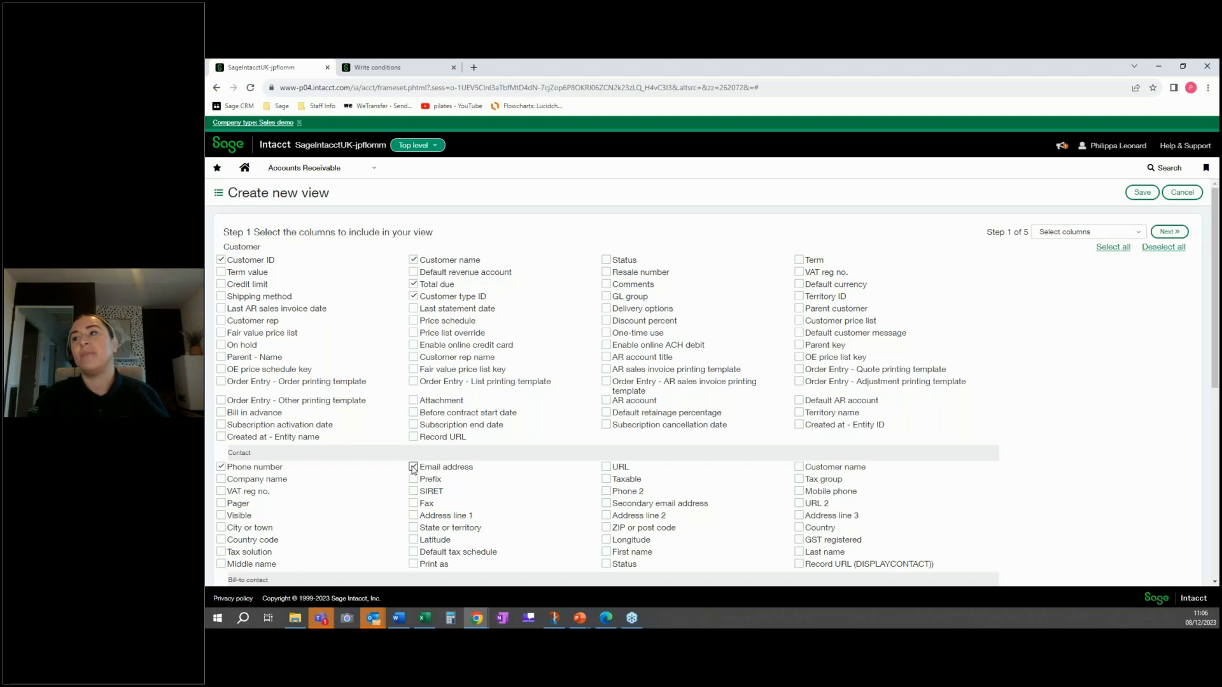
left_click(800, 492)
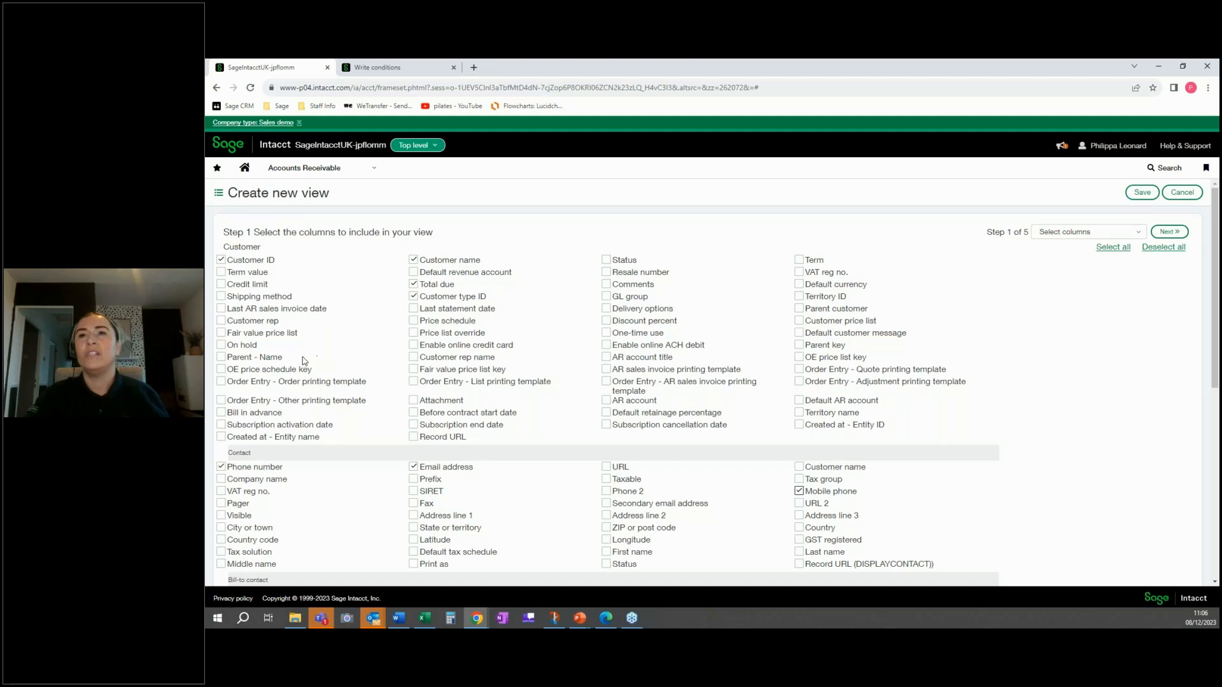
Step: Include the customer columns On hold, Last AR sales invoice date, Credit limit and Term in the view
left_click(222, 345)
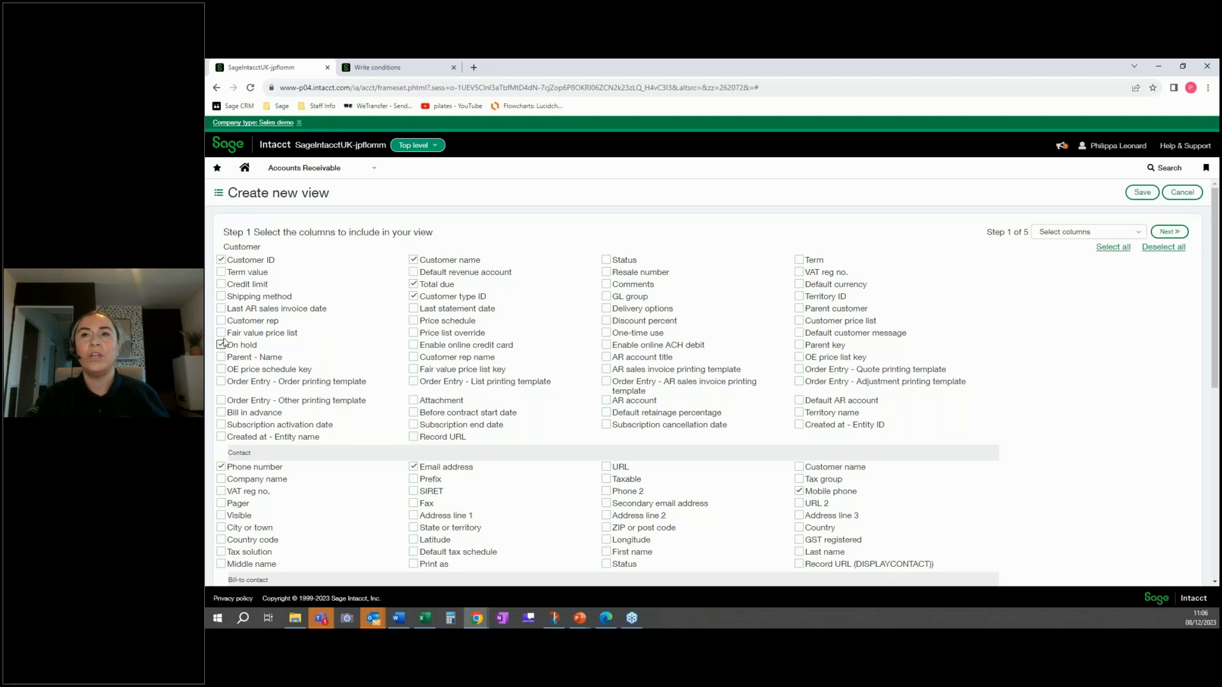
left_click(221, 309)
left_click(221, 285)
left_click(799, 261)
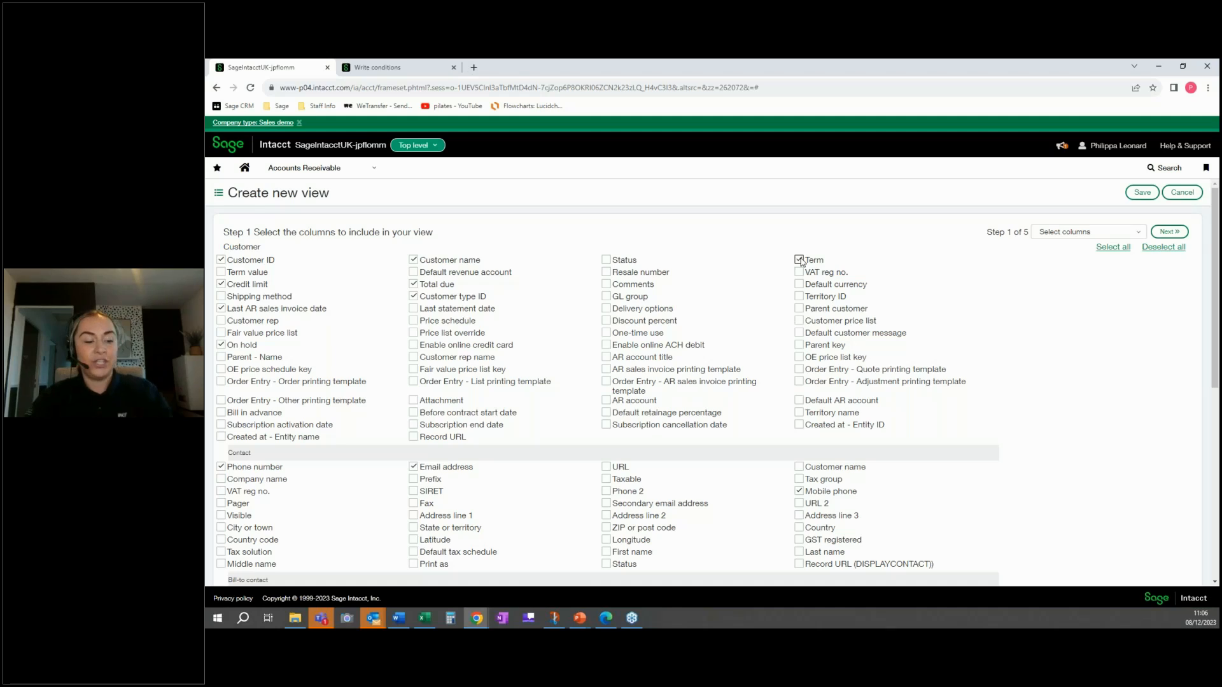
Step: Search the page's column options for "invoi" and close the search
key("ctrl+f")
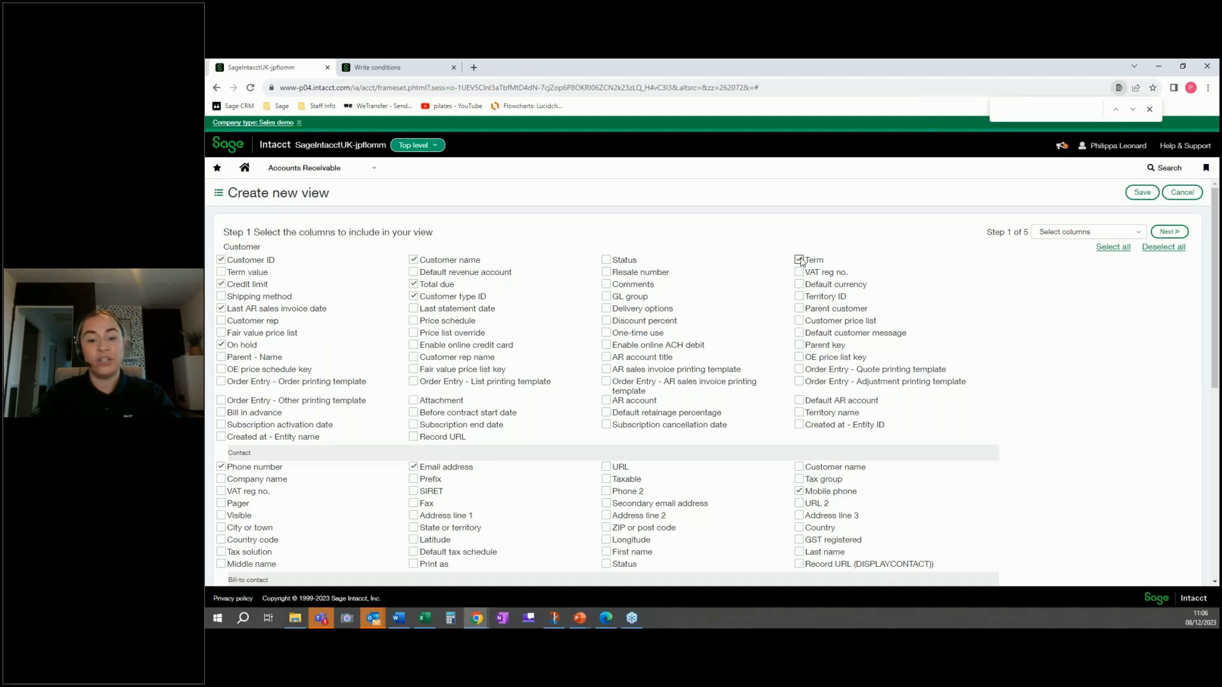
type("invoi")
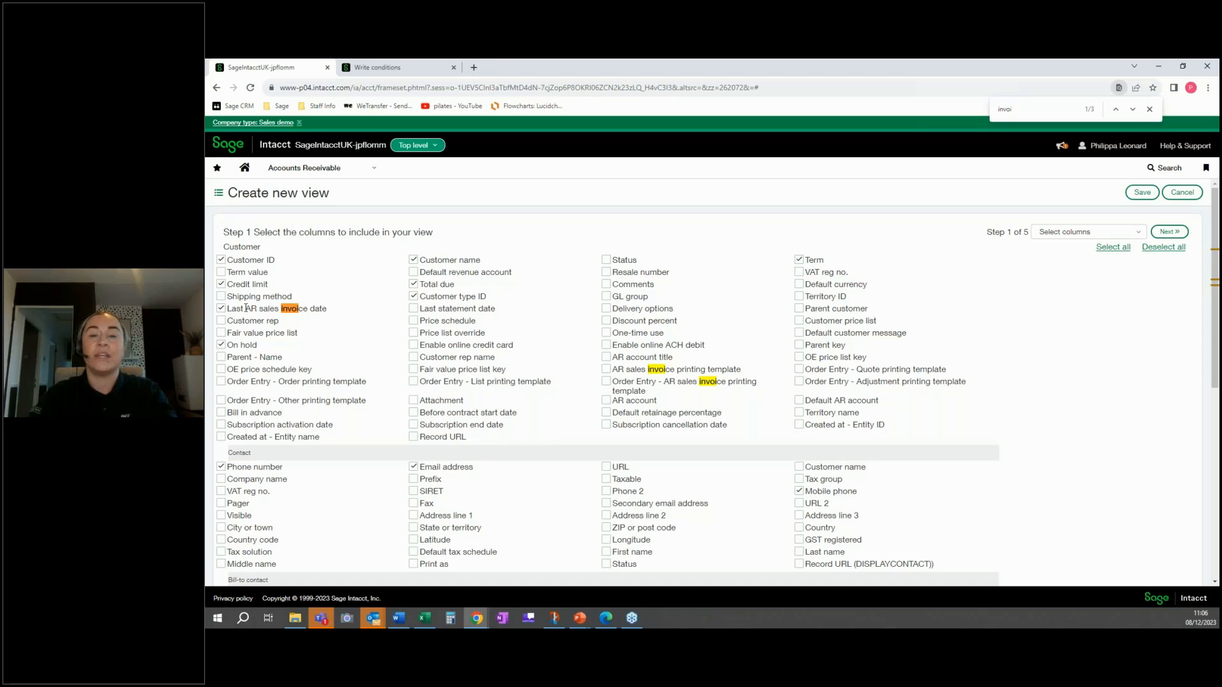
left_click(1150, 116)
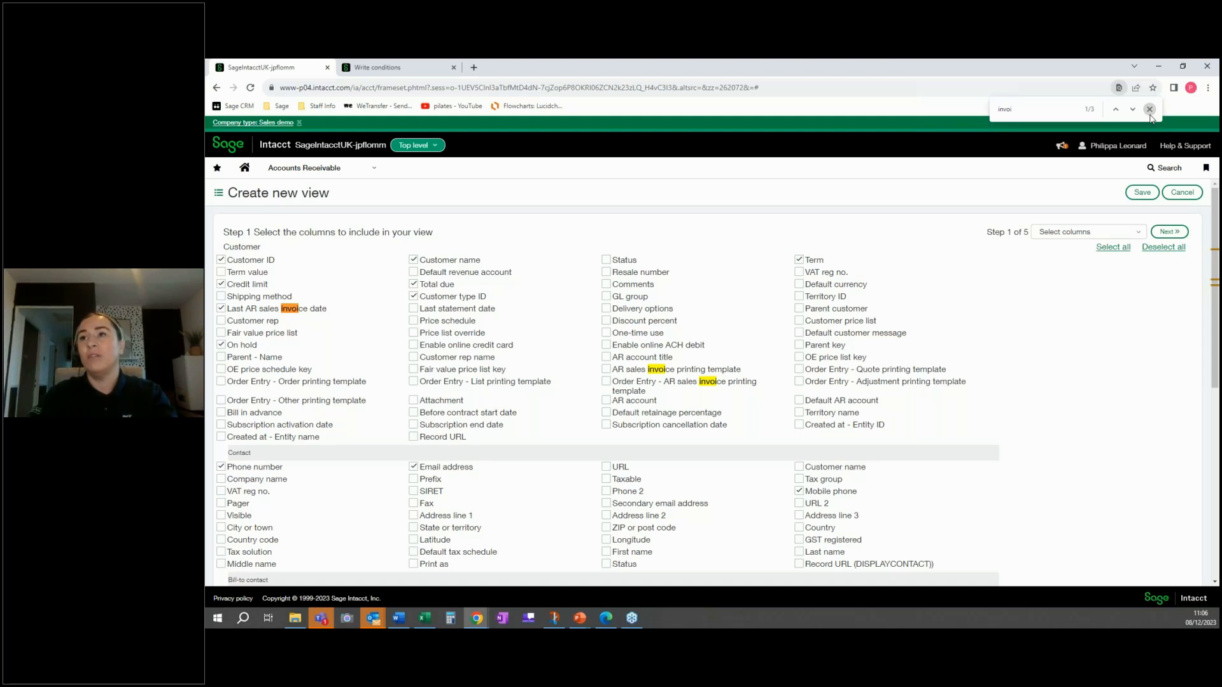
left_click(1150, 116)
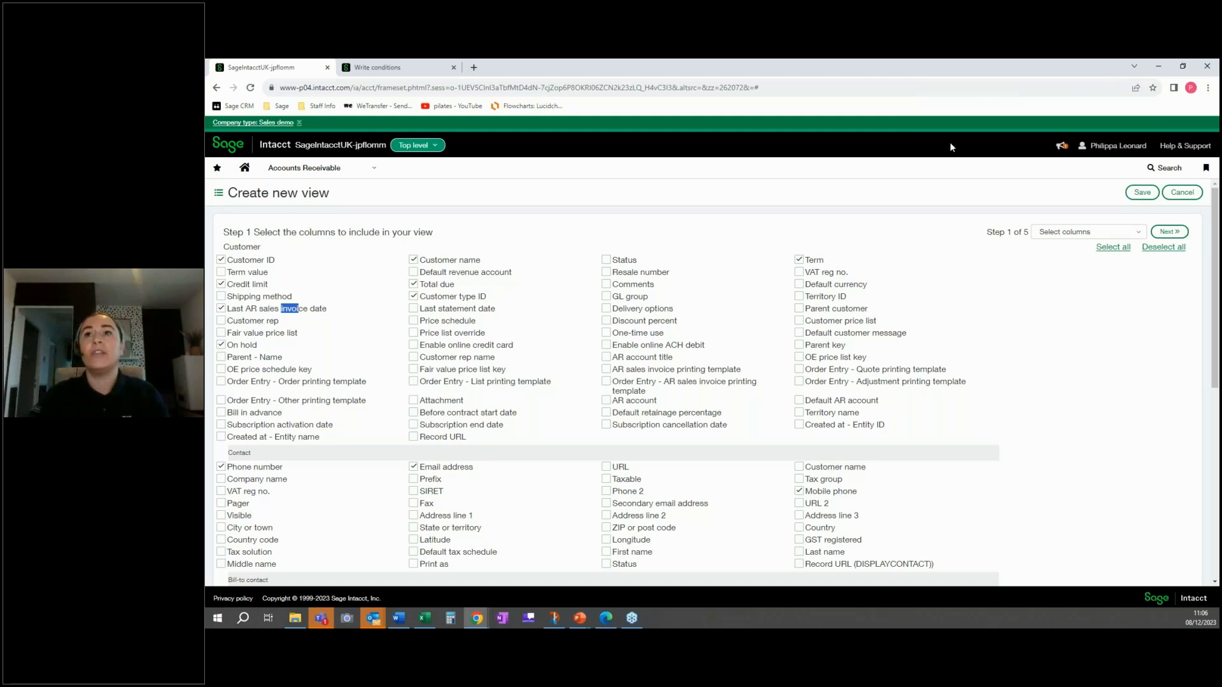
Step: Arrange the column sequence so Customer type ID, Phone number, Email address and Mobile phone come directly after Customer name, ahead of Term
left_click(1169, 232)
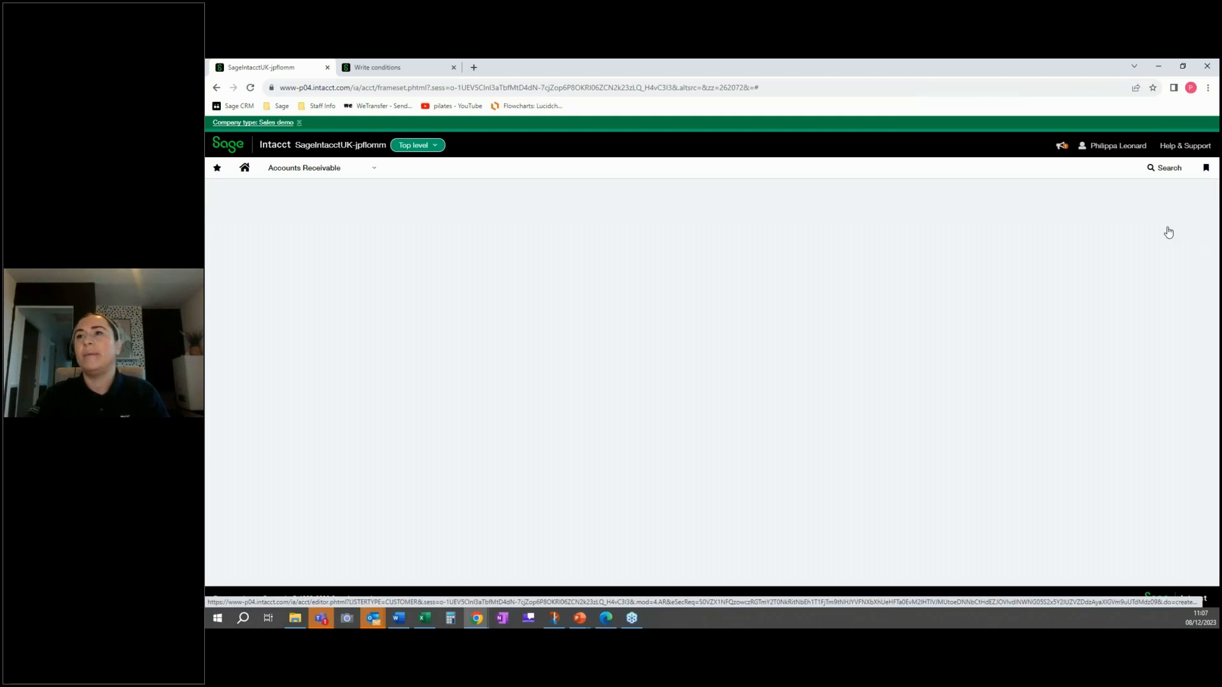
left_click_drag(376, 344, 380, 310)
left_click_drag(390, 390, 392, 317)
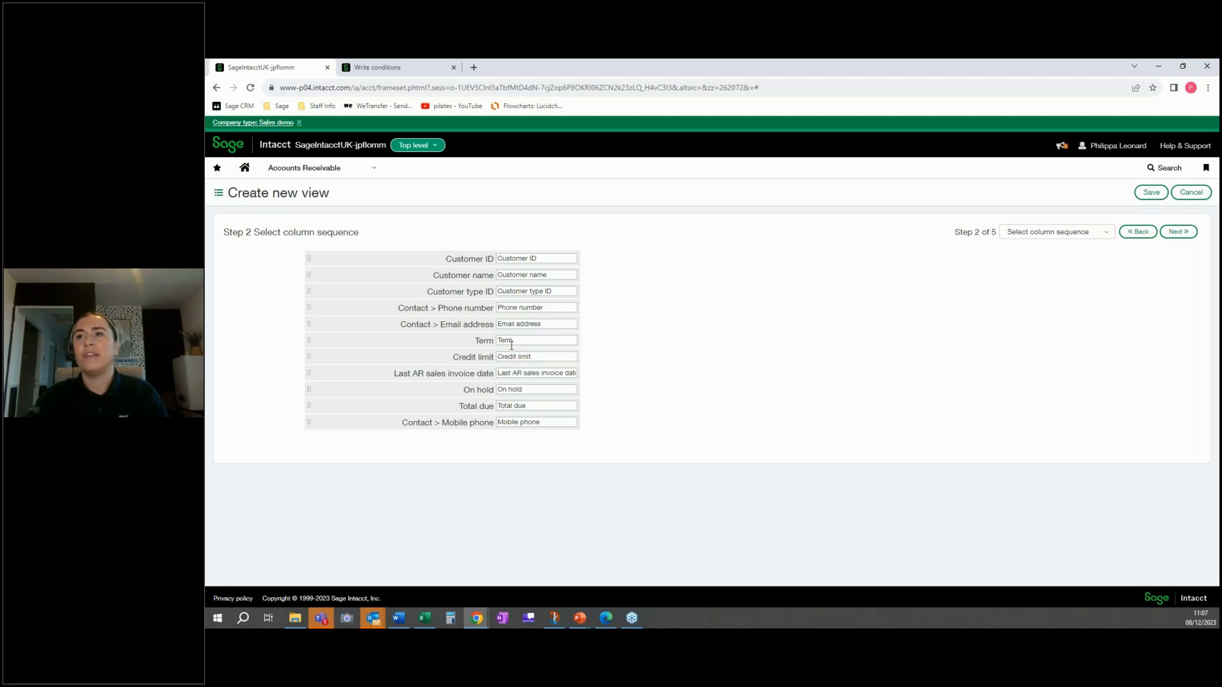
left_click_drag(395, 421, 395, 341)
Step: Continue to the filter stage and examine the available filter columns and operators without setting any filter
left_click(1177, 233)
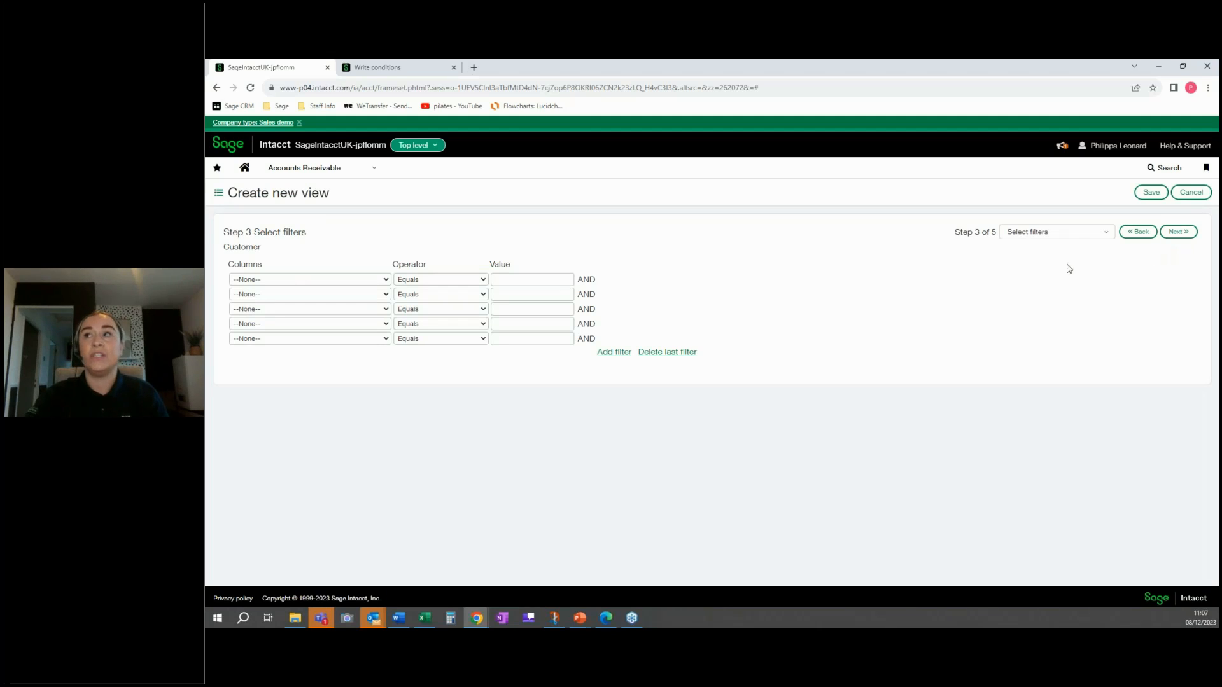
left_click(385, 280)
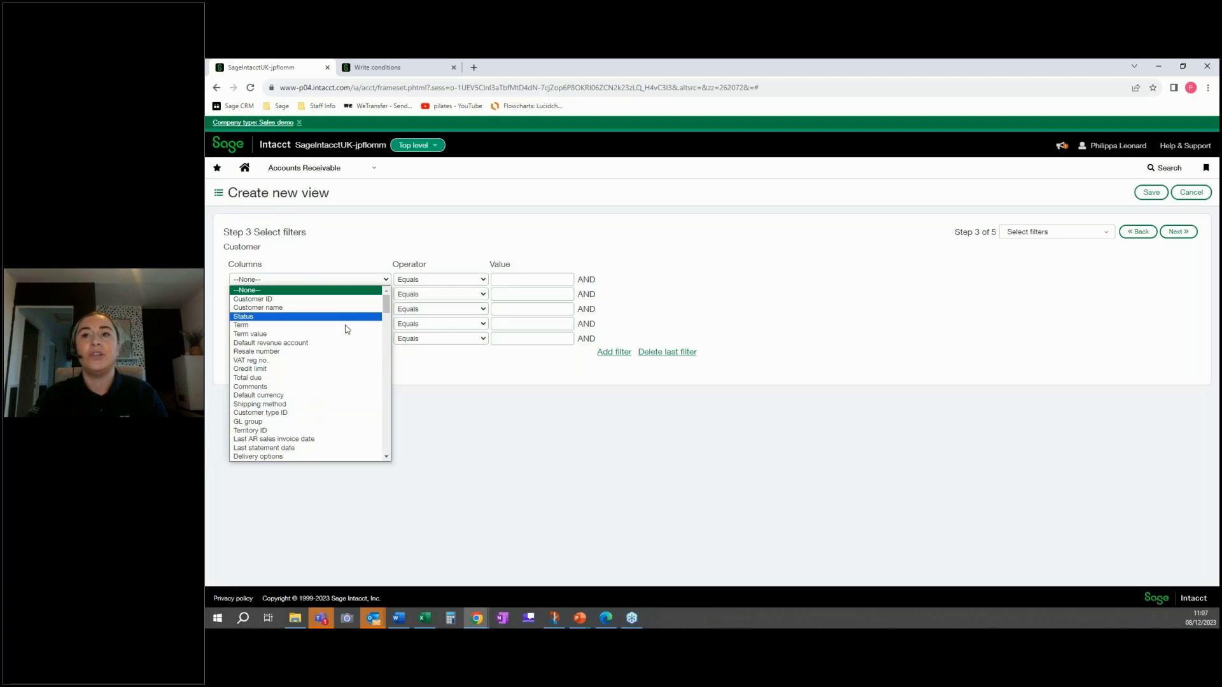
left_click(484, 282)
left_click(482, 280)
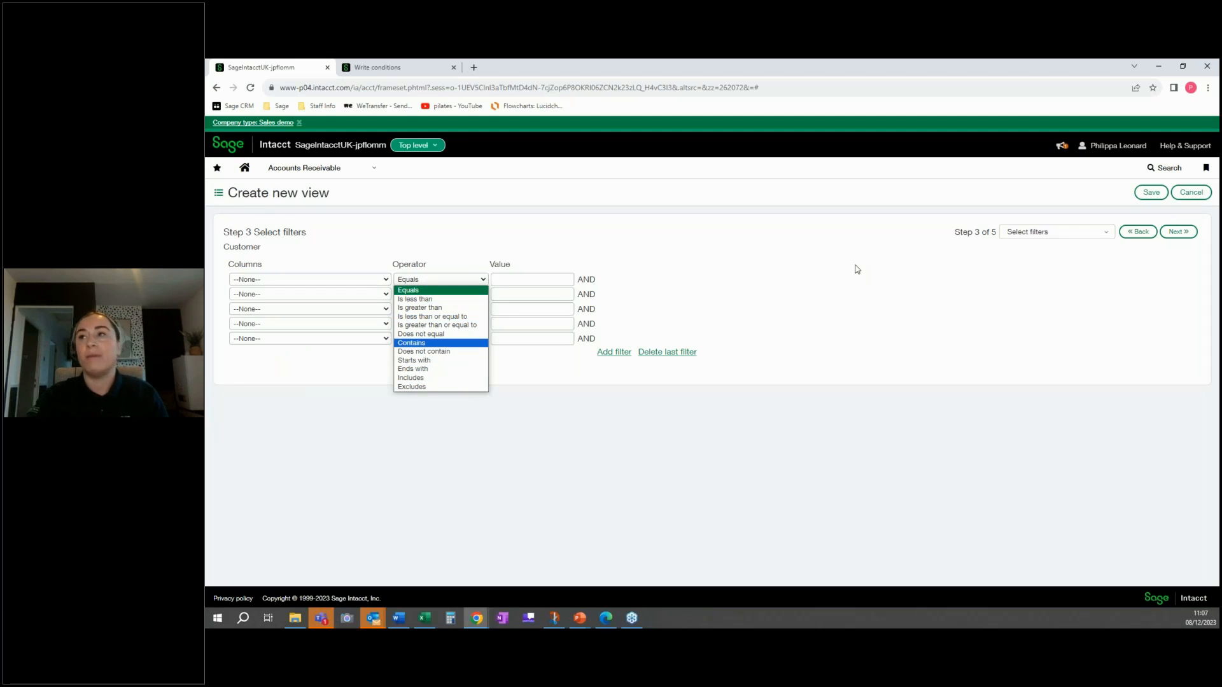
left_click(1159, 239)
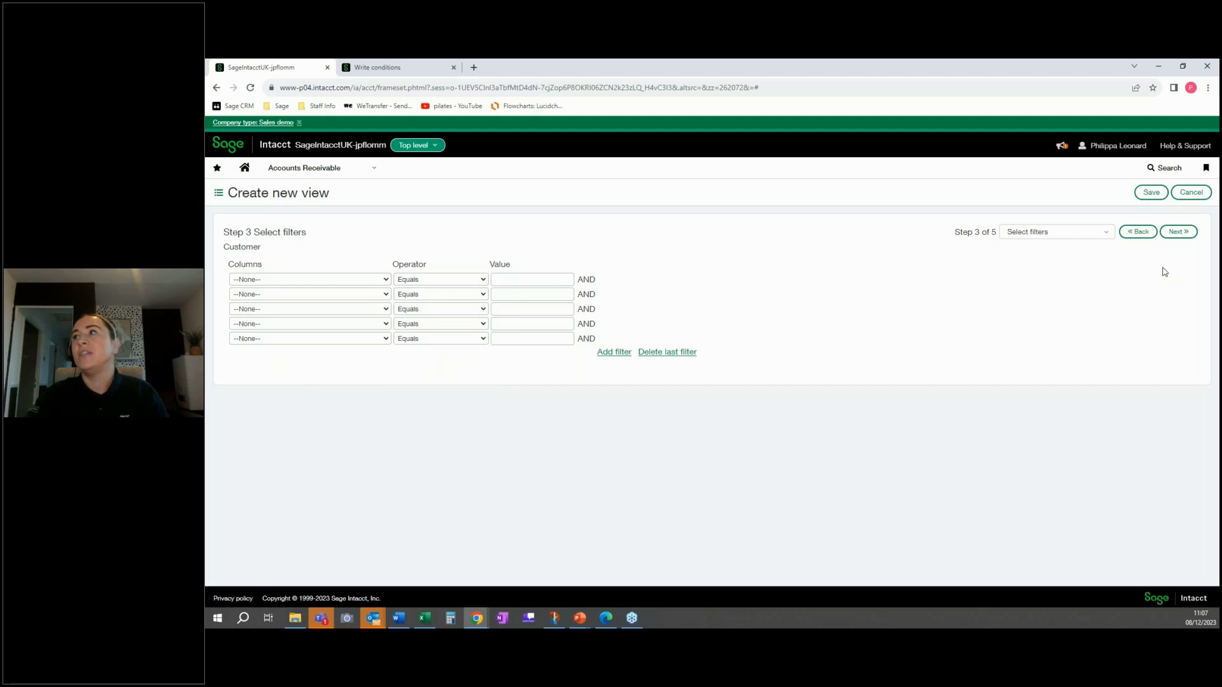
Step: In the sorting stage, move Total due to the first sort position and sort it Descending
left_click(1180, 232)
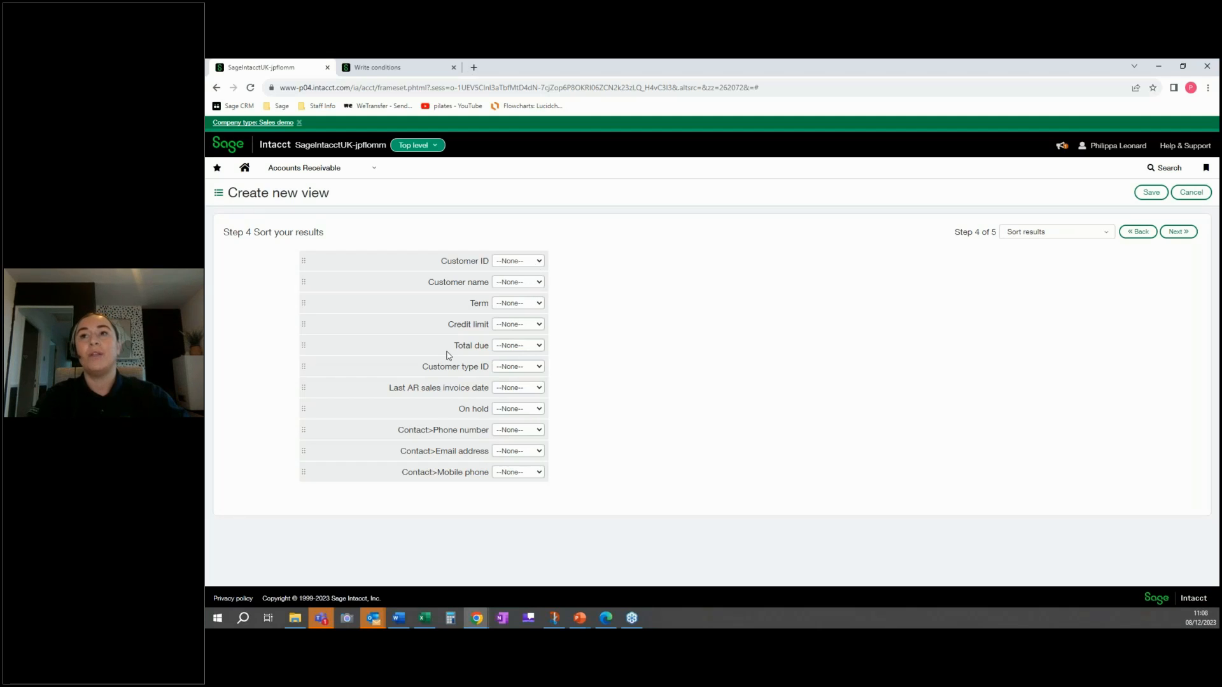
left_click_drag(447, 354, 404, 261)
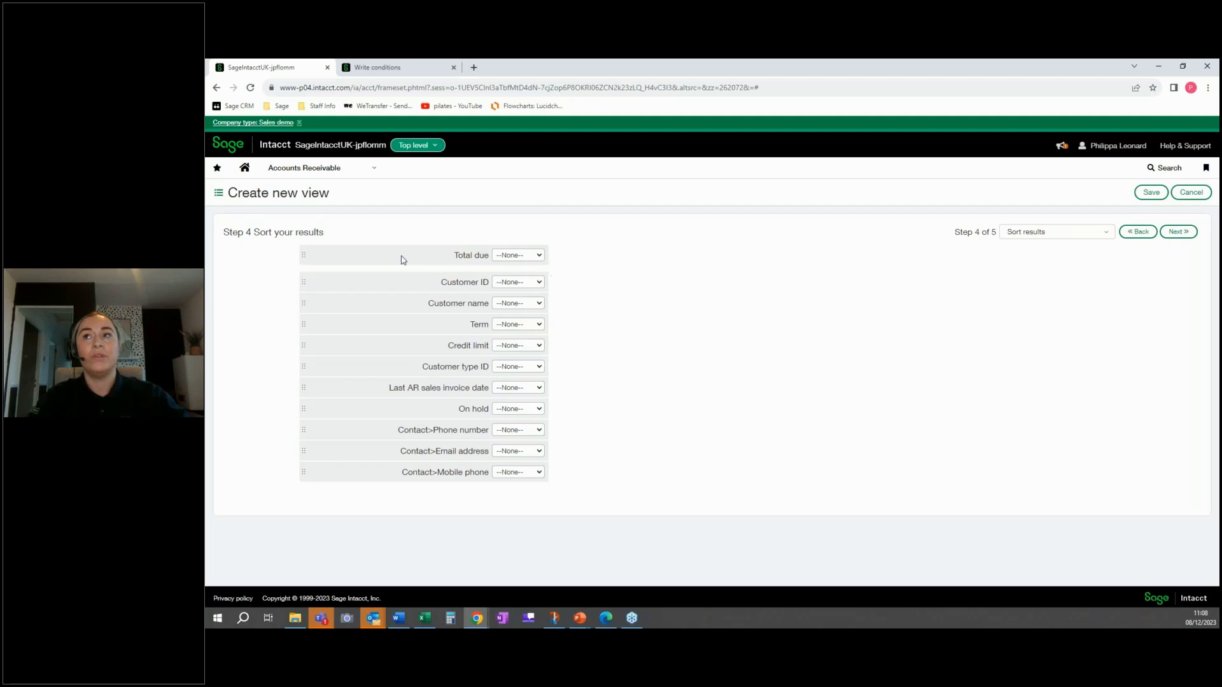
left_click(537, 261)
left_click(523, 290)
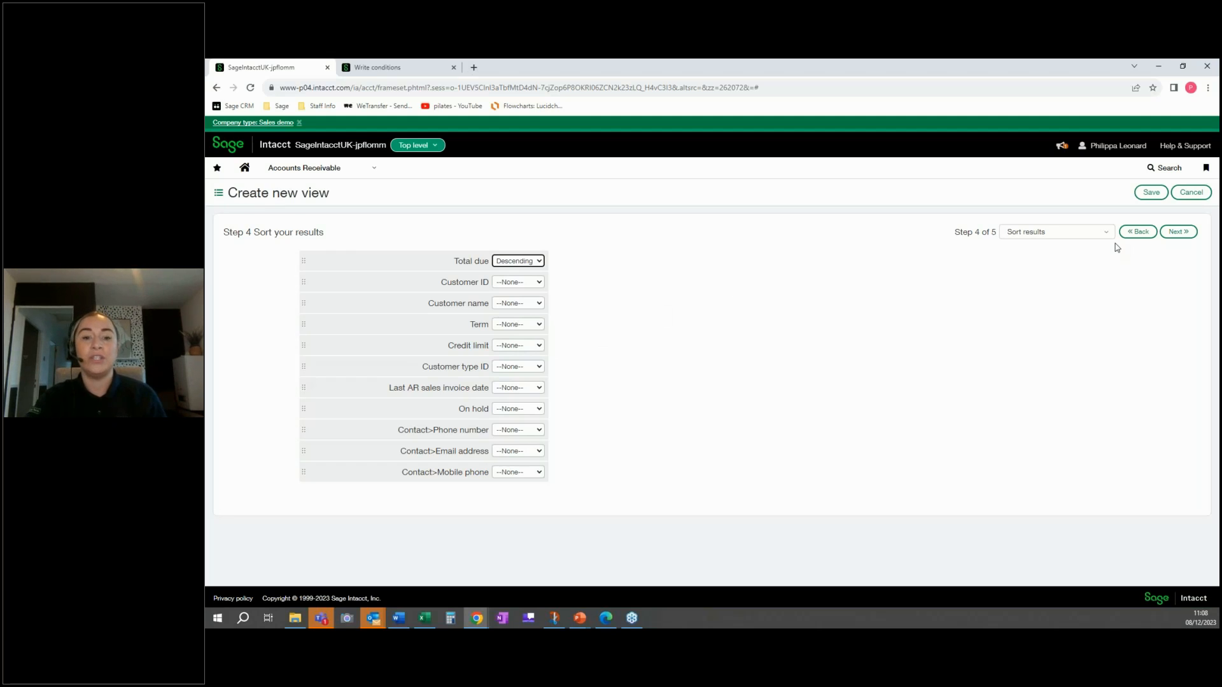
Step: Name the view "Credit control", mark it as deployed and save it
left_click(1179, 233)
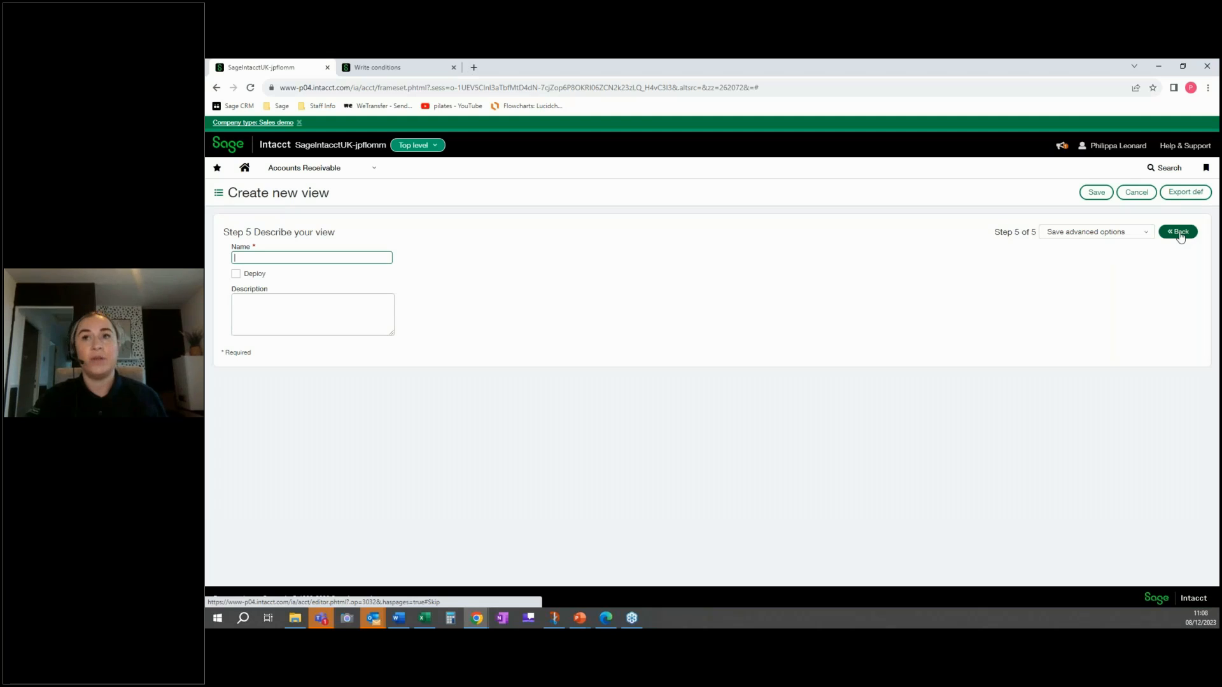
type("Cred")
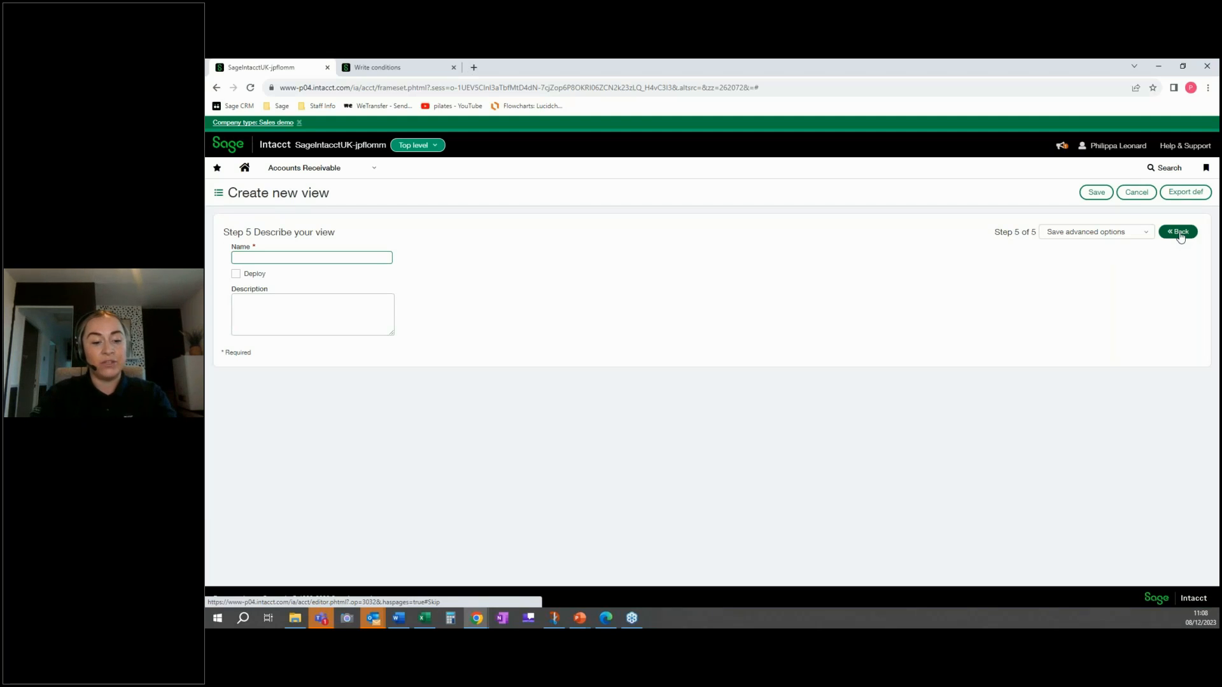
type("it control")
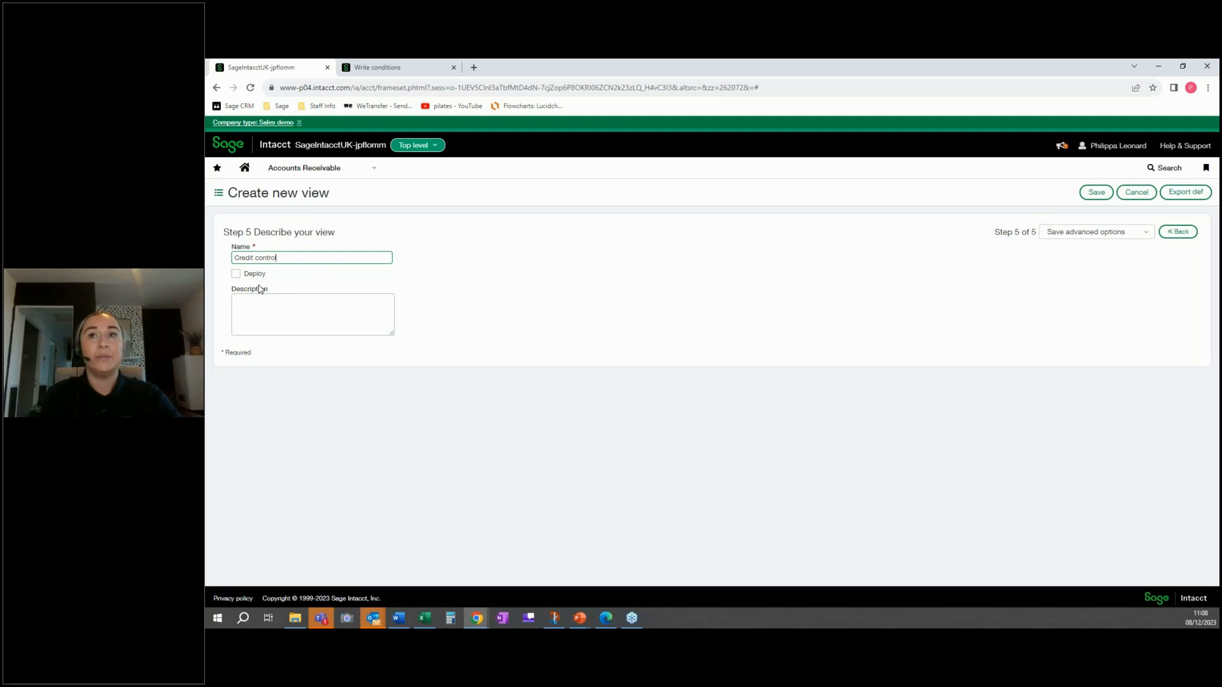
left_click(236, 275)
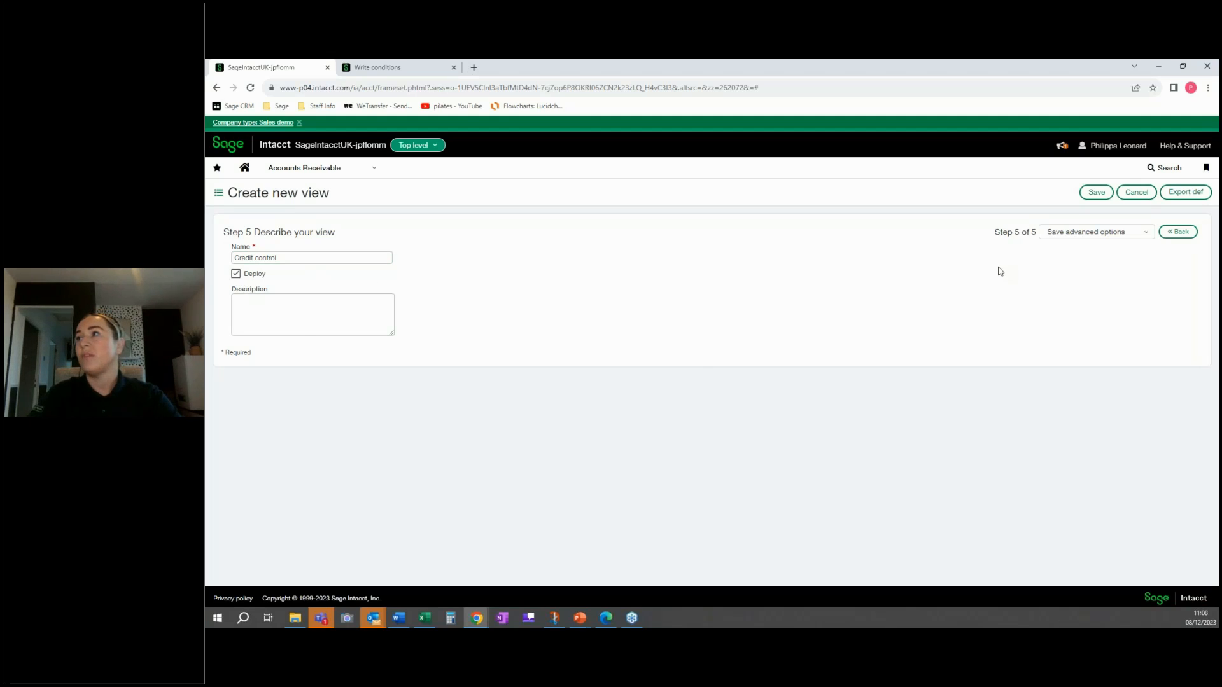
left_click(1096, 192)
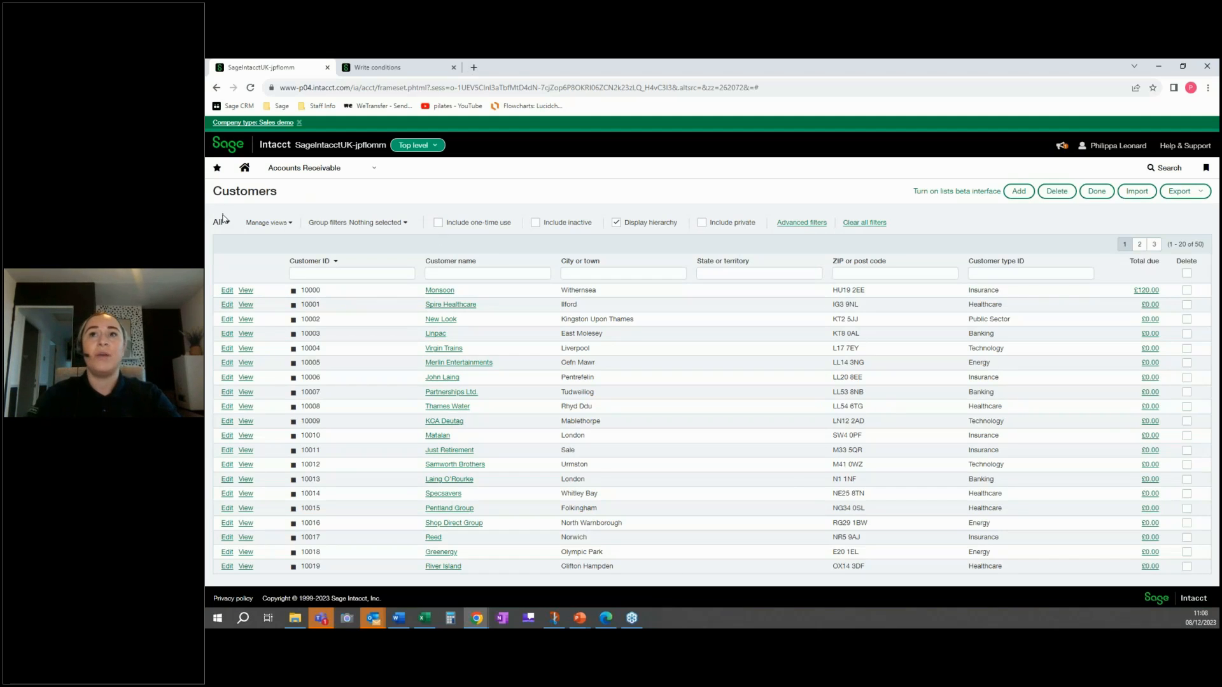
Step: Switch the customers list to the Credit control view
left_click(223, 220)
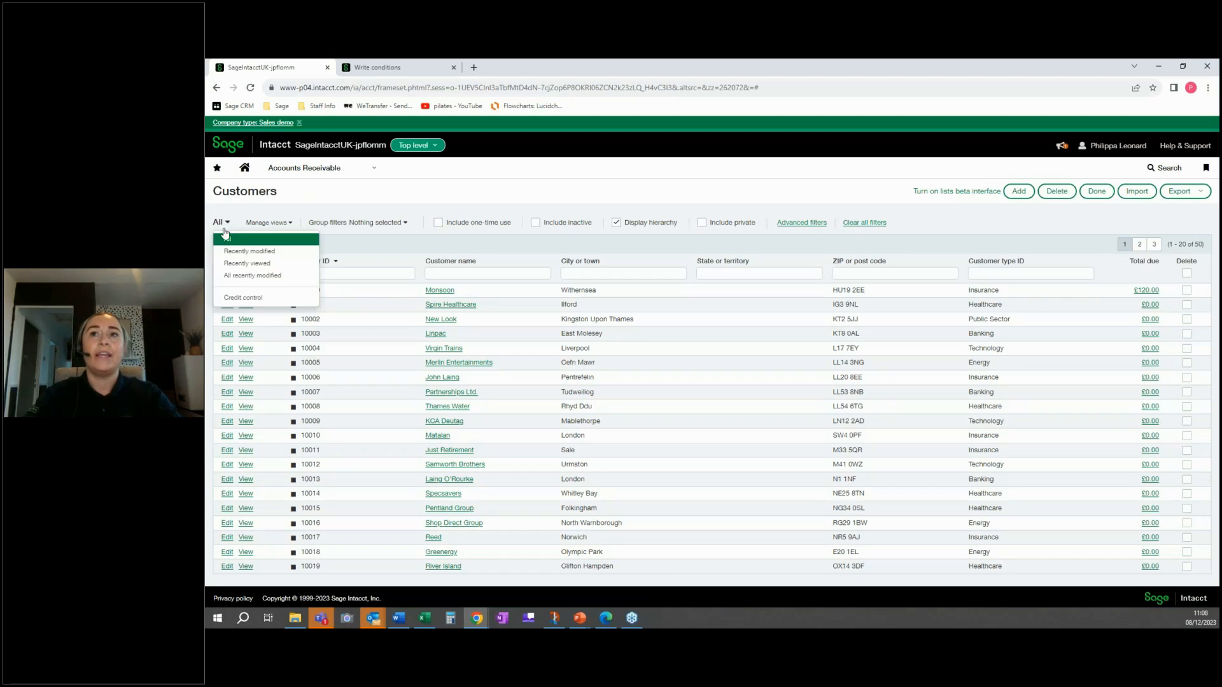
left_click(235, 300)
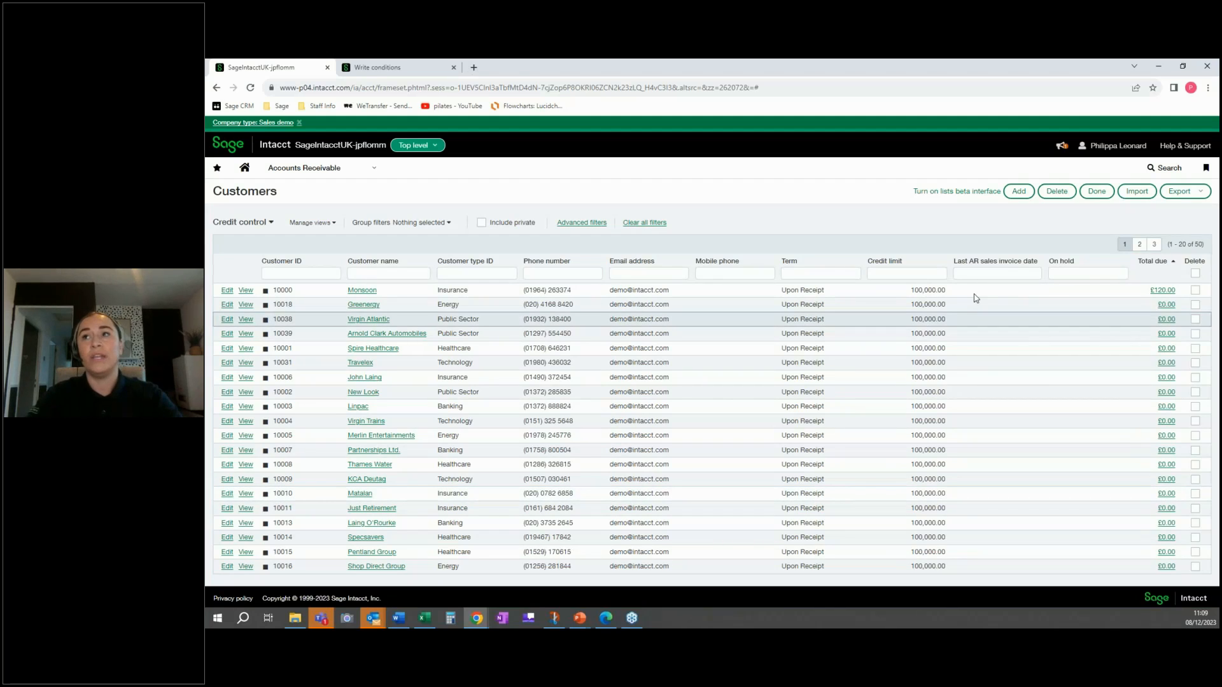
Step: Open the management options for the Credit control view
left_click(331, 223)
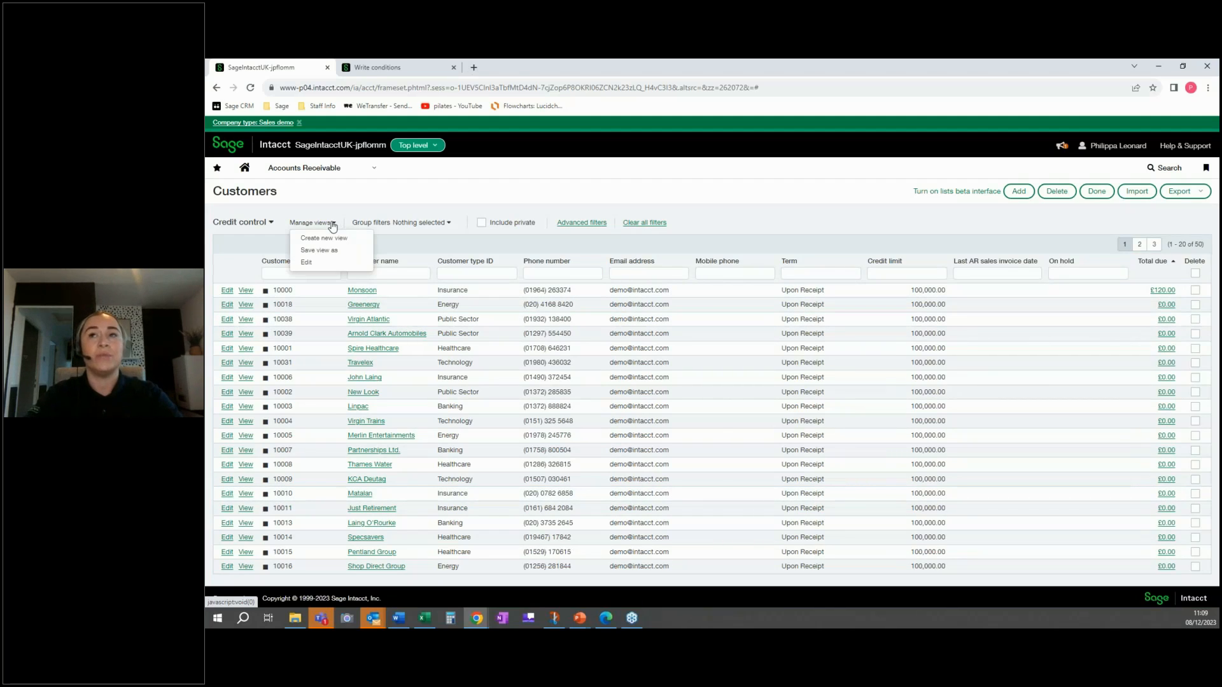